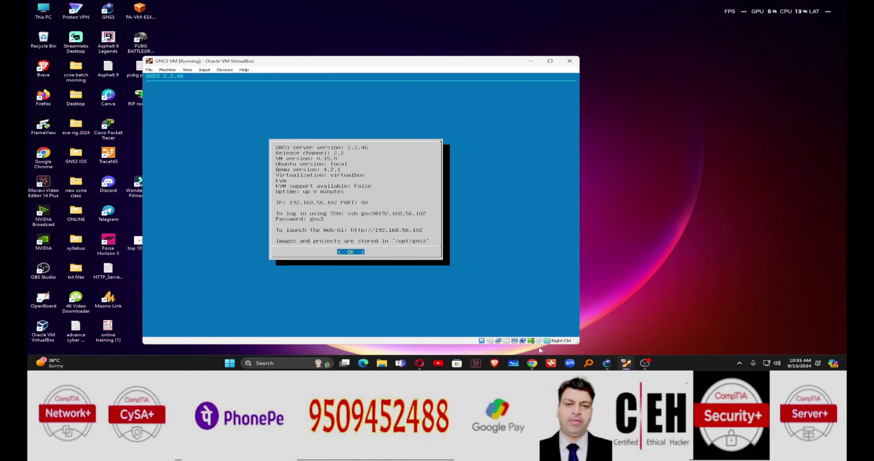
Step: Check GNS3's About dialog showing client version 2.2.49, then close it
click(607, 363)
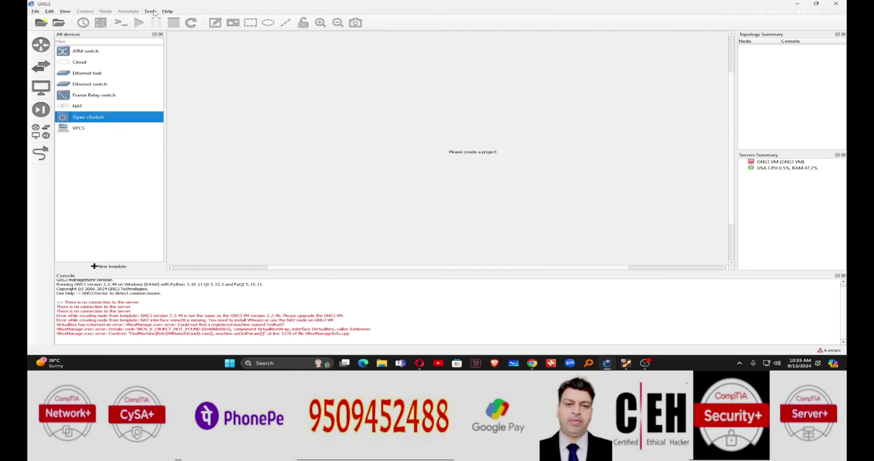
click(167, 12)
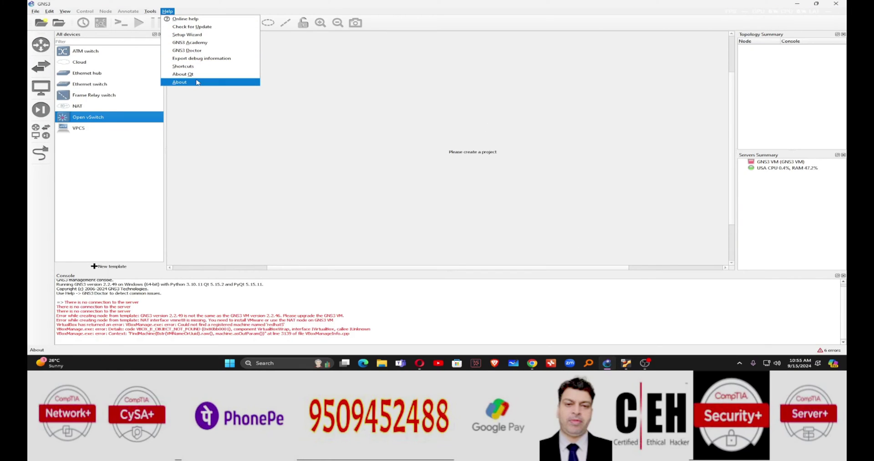
click(198, 81)
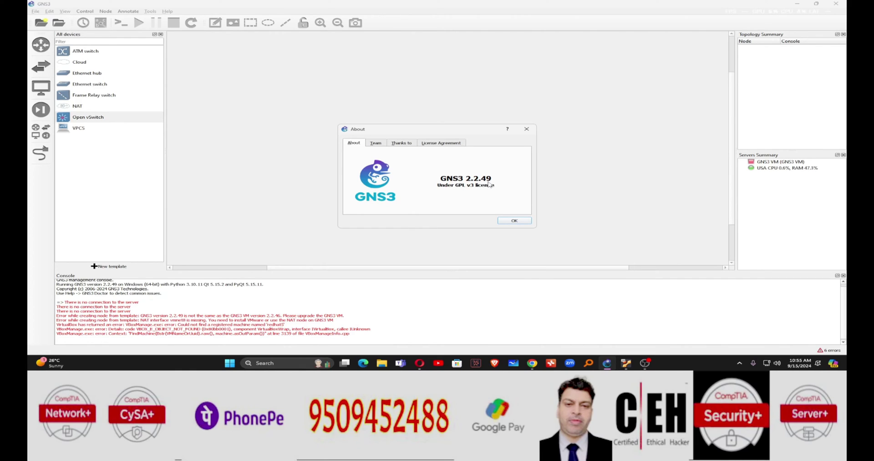
click(515, 221)
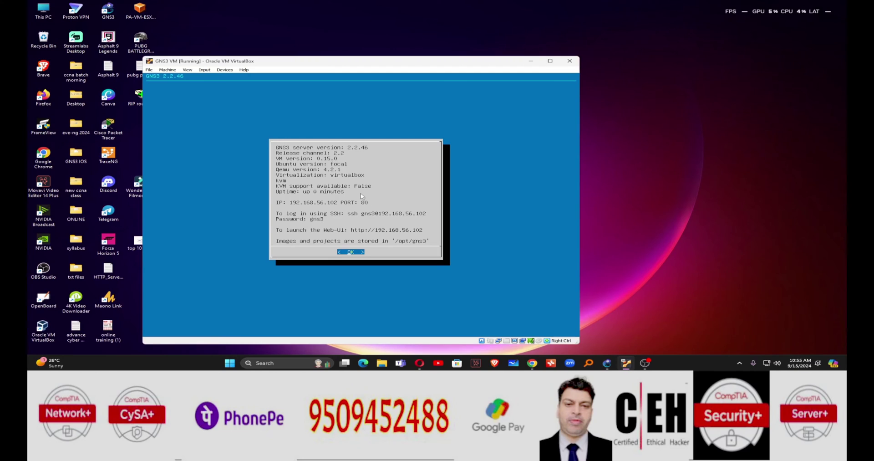
Step: Leave the GNS3 VM info screen and choose Upgrade from its menu
key(Return)
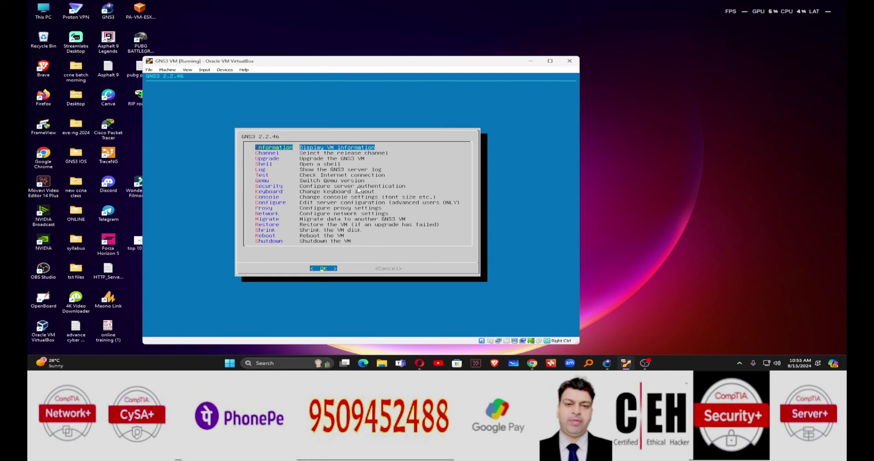
key(Down)
key(Down)
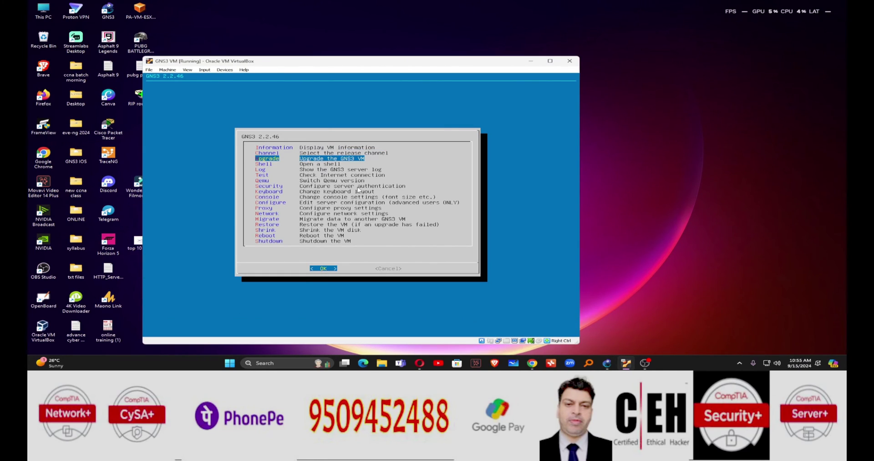
key(Tab)
key(Left)
key(Return)
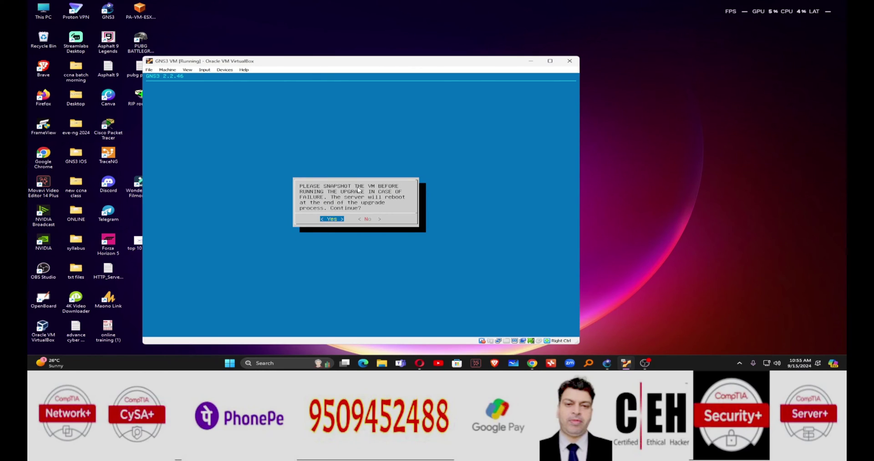
Step: Accept the snapshot warning and confirm release v2.2.49 to start the upgrade download
key(Return)
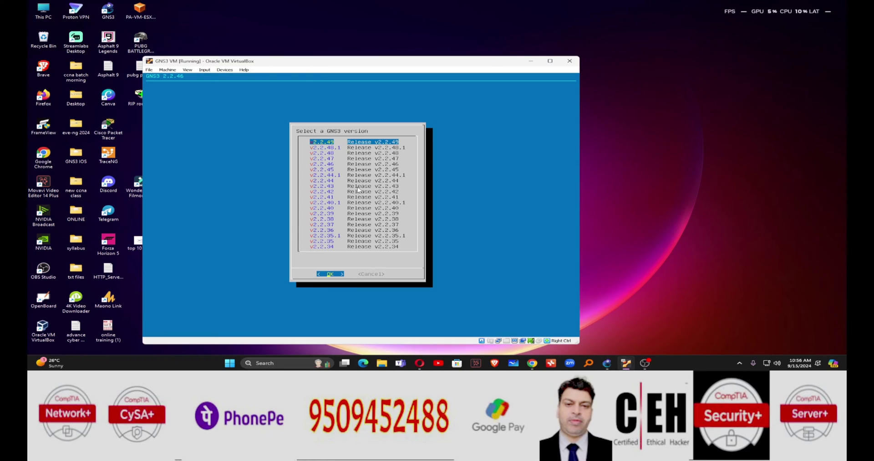
key(Right)
key(Left)
key(Return)
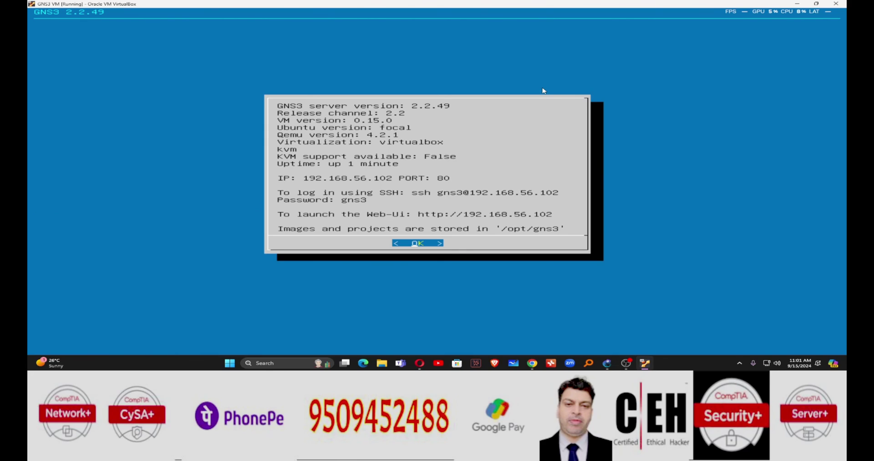
Step: Restore the GNS3 VM window from full screen and move it toward the upper left
click(815, 5)
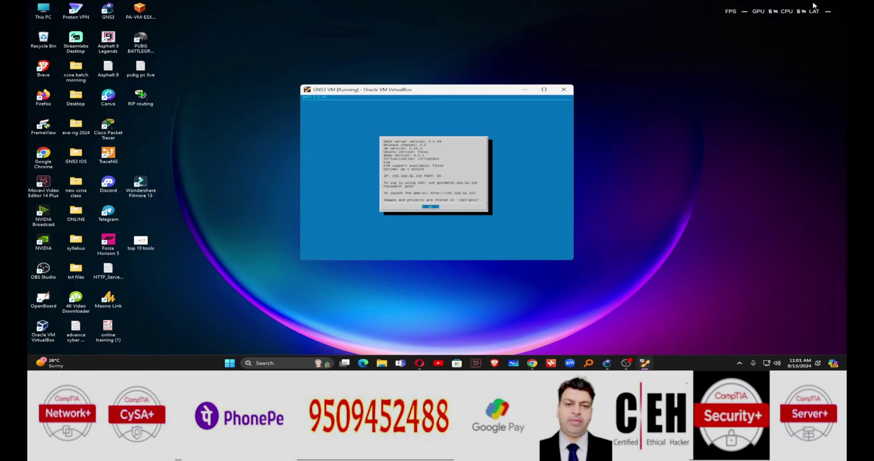
drag(503, 92, 396, 77)
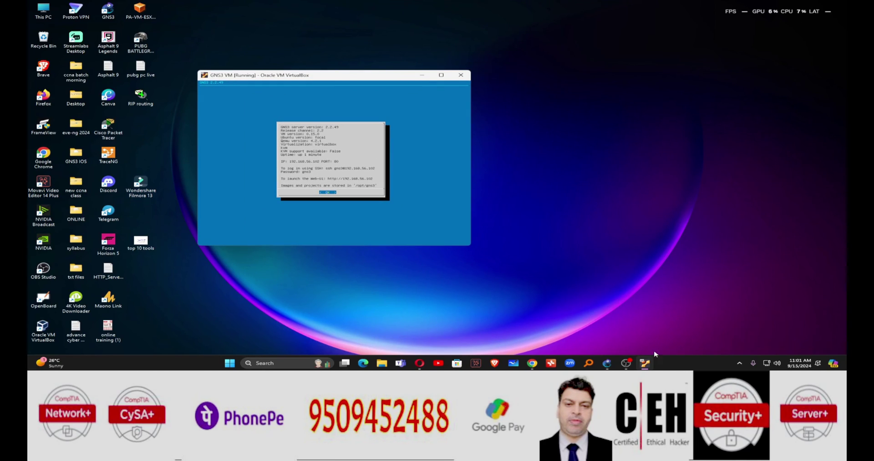